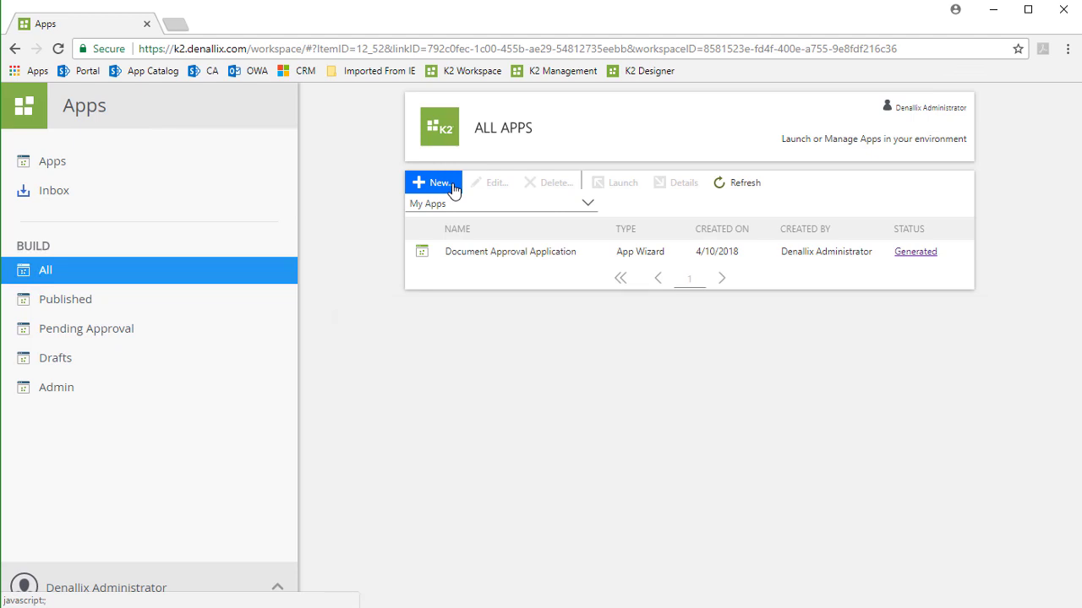
Open the New App dialog from the All Apps toolbar to see the app type choices
click(454, 189)
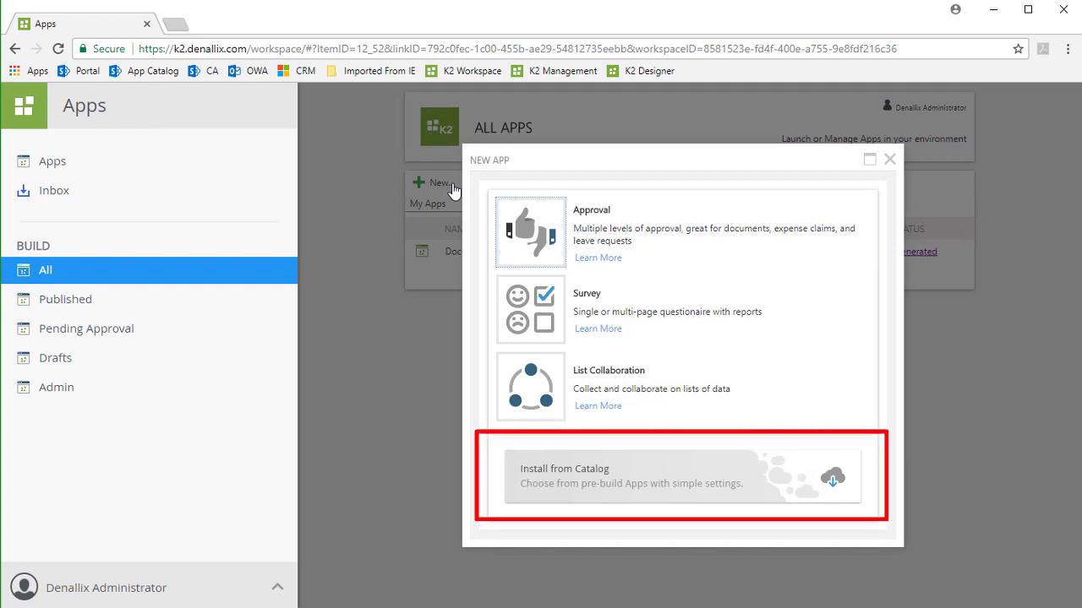
Browse the App Catalog and select the Training Request SmartStarter
click(654, 471)
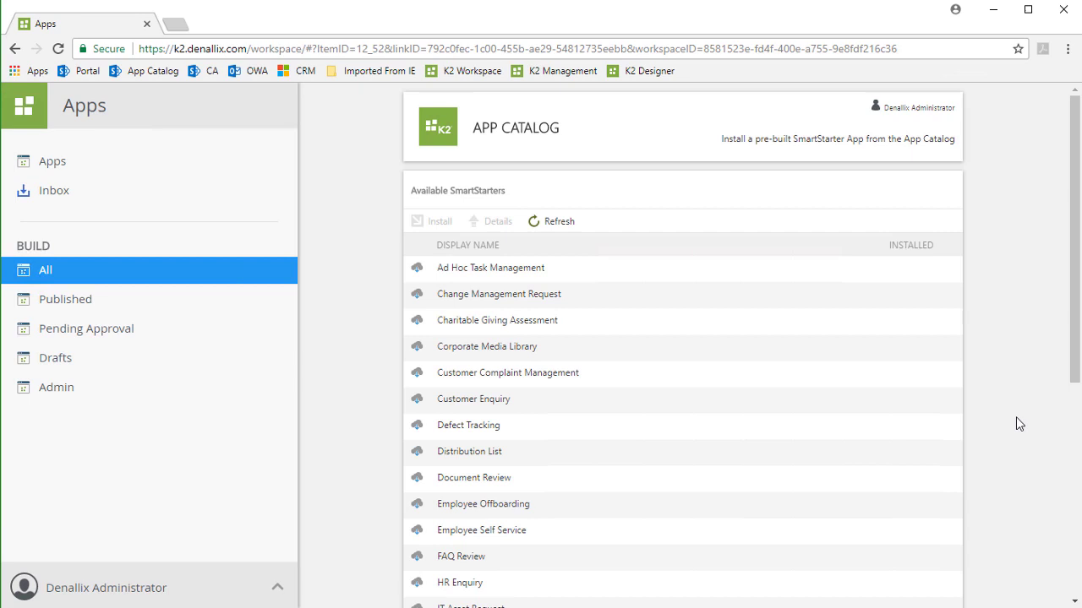
drag(1075, 328, 1074, 541)
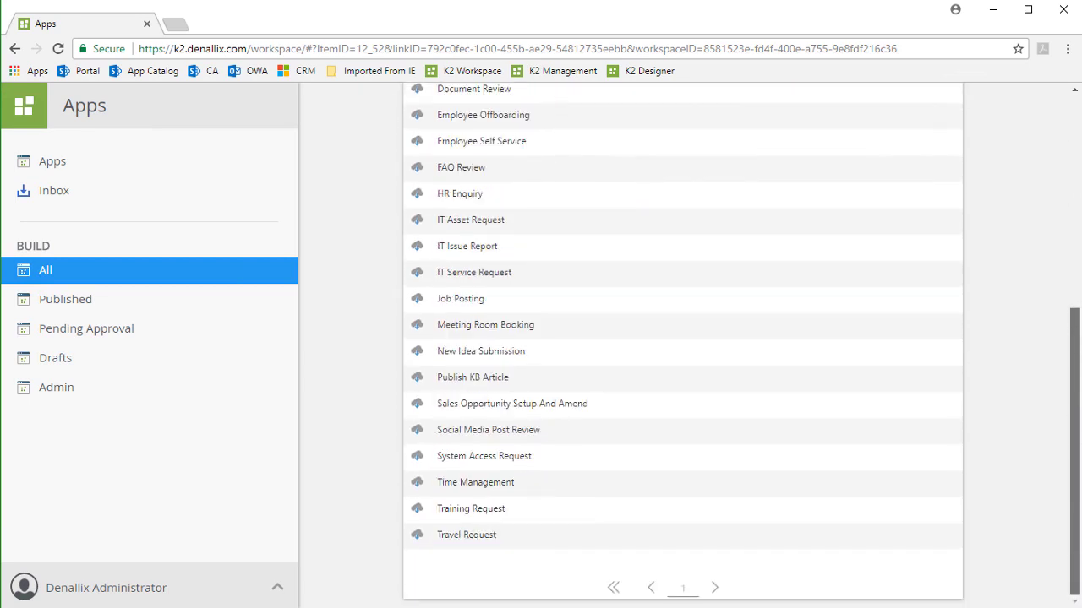
click(699, 509)
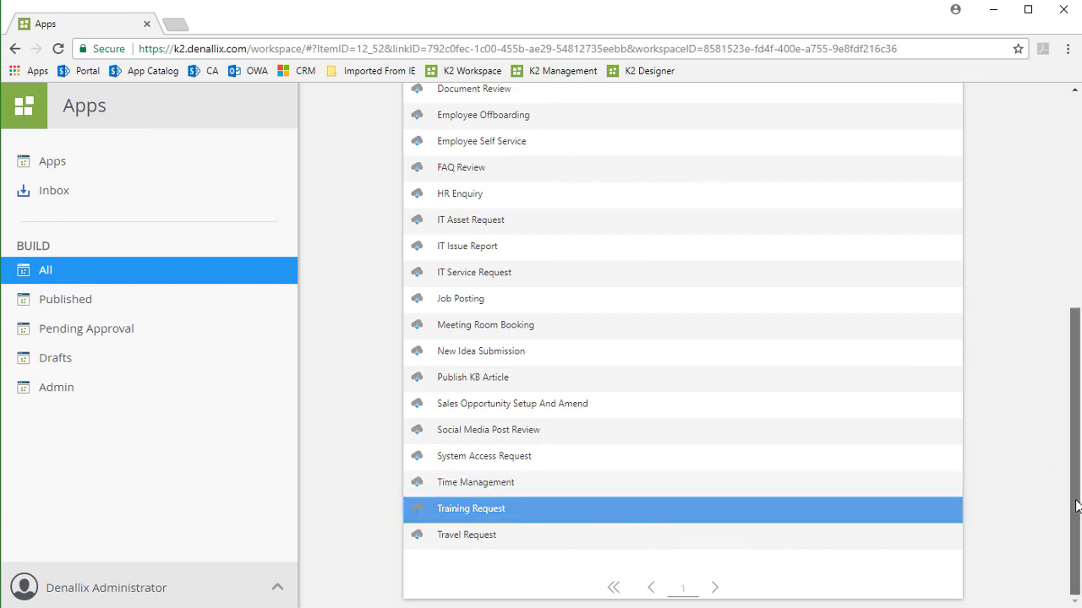
drag(1076, 482, 1048, 270)
click(864, 319)
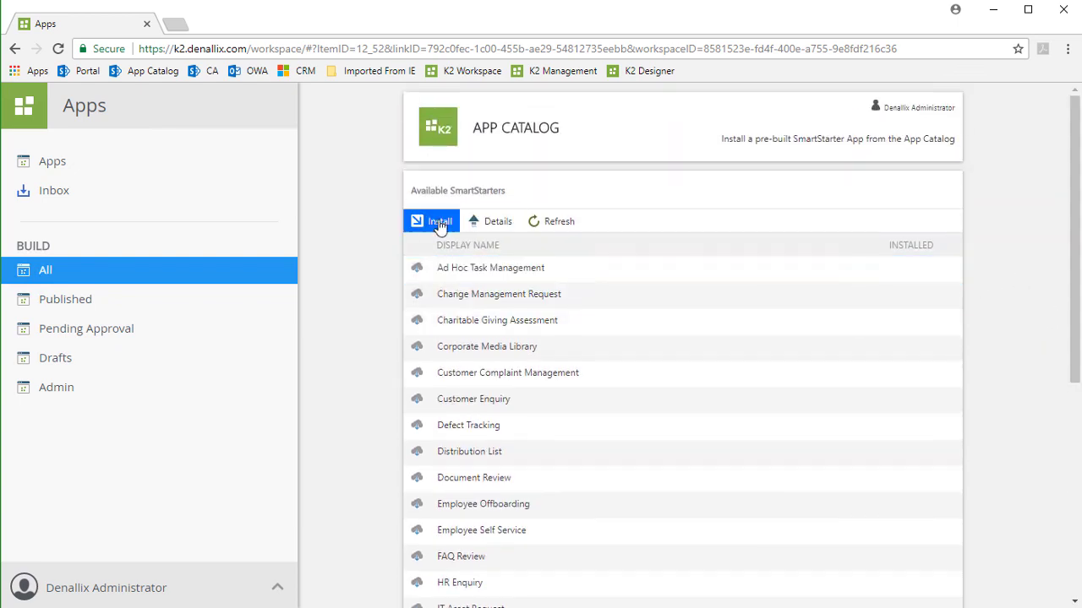
Review the Training Request details and install it through to Registration Complete
click(499, 222)
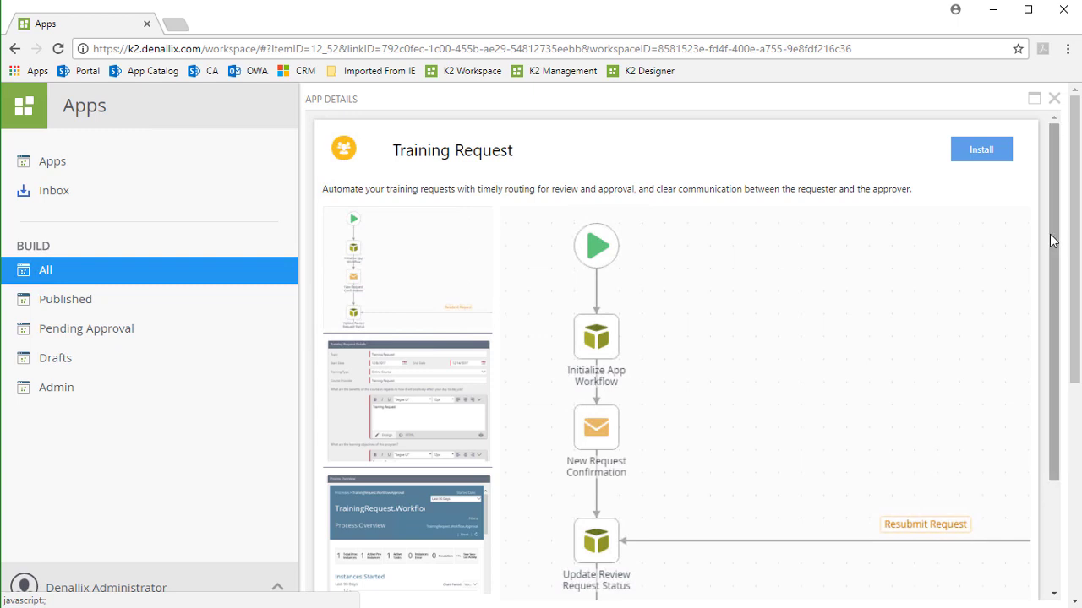
drag(1052, 239, 1057, 213)
click(979, 156)
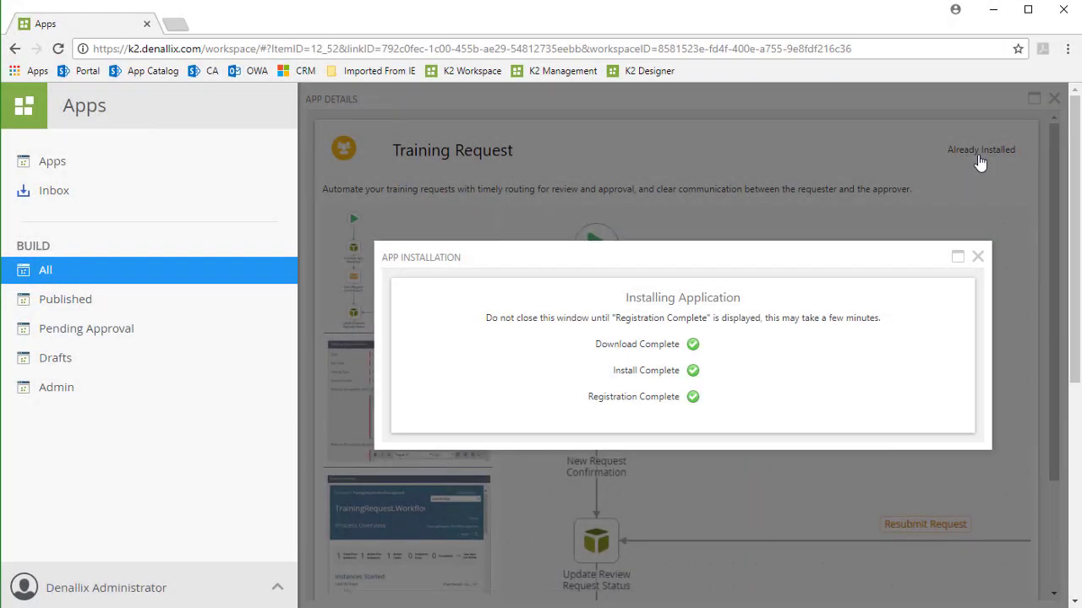
Close the installation and details windows, refresh the catalog, and return to All Apps
click(977, 257)
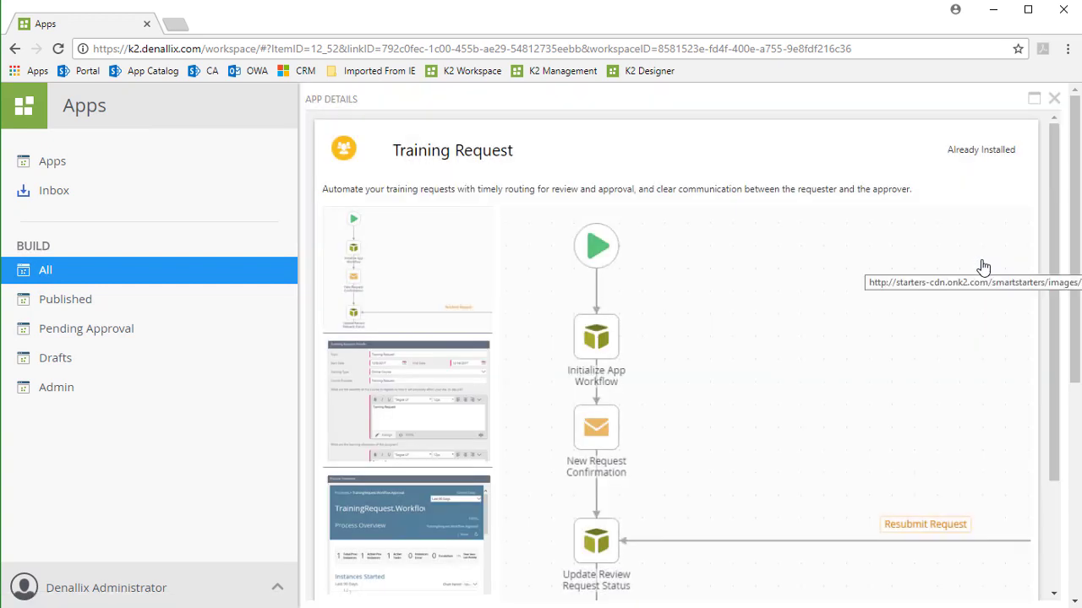
click(1054, 99)
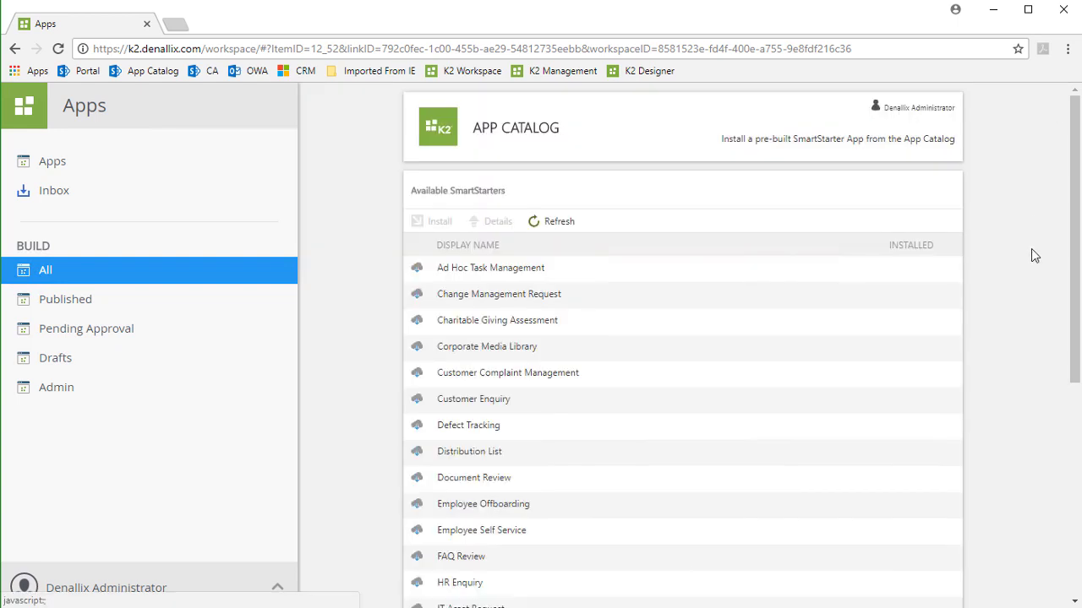
click(554, 224)
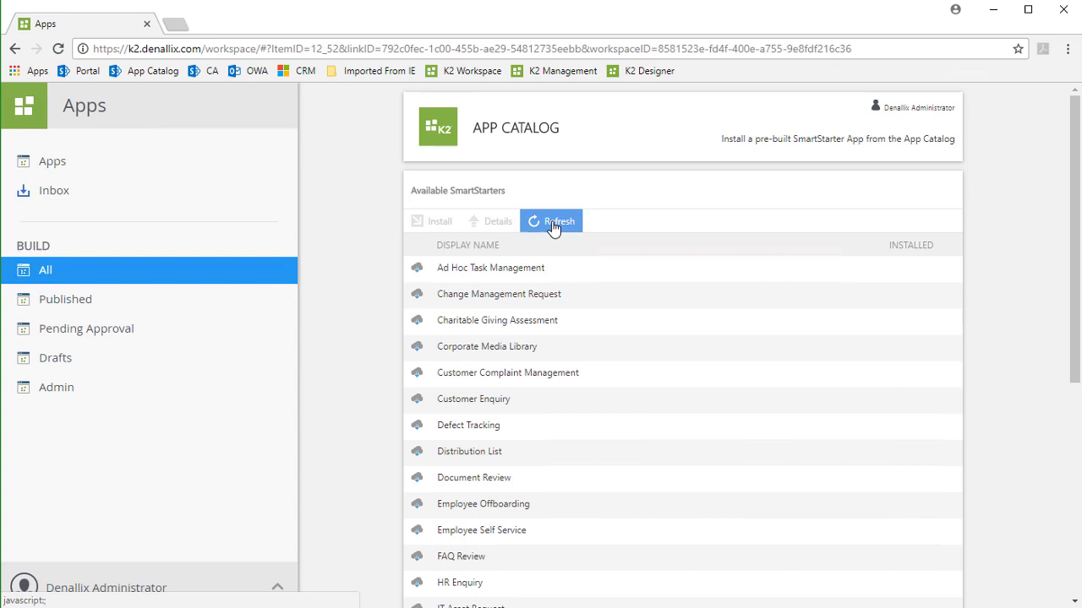
drag(1073, 264, 1073, 412)
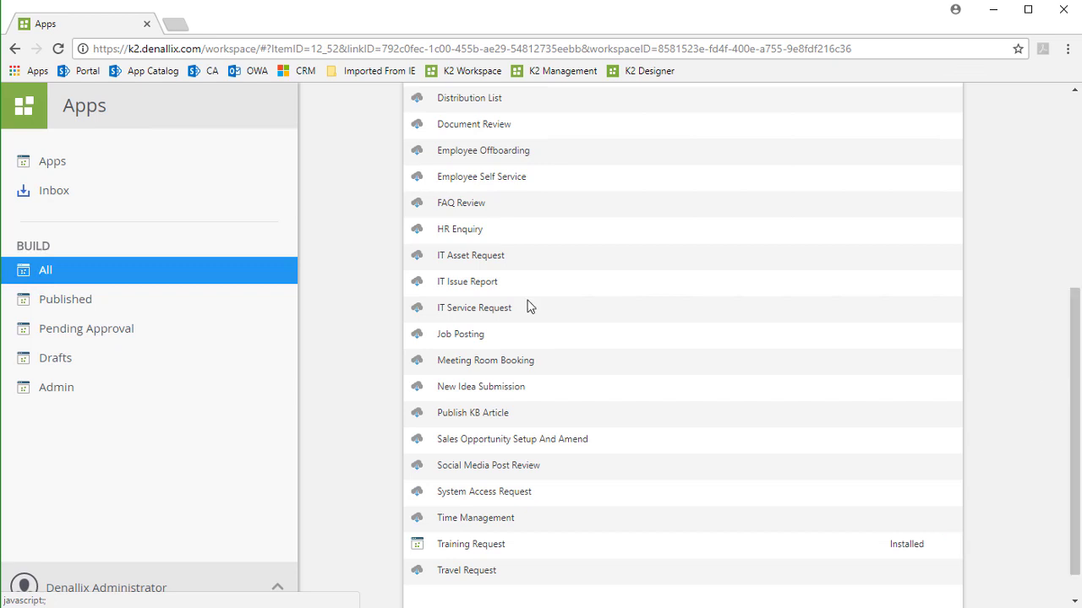
click(125, 270)
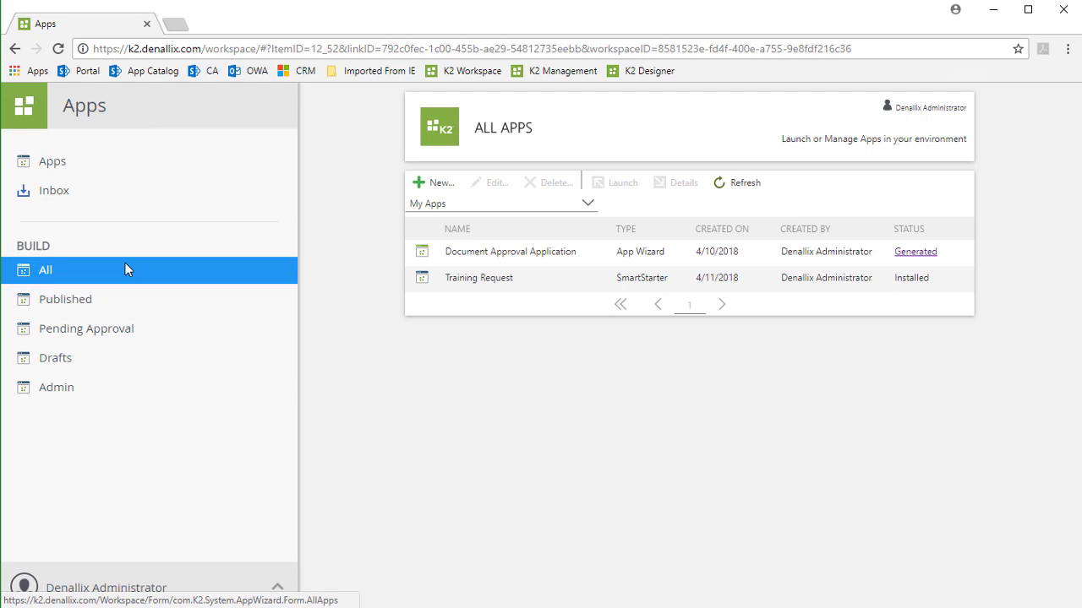
Select Training Request in All Apps and launch it
click(593, 282)
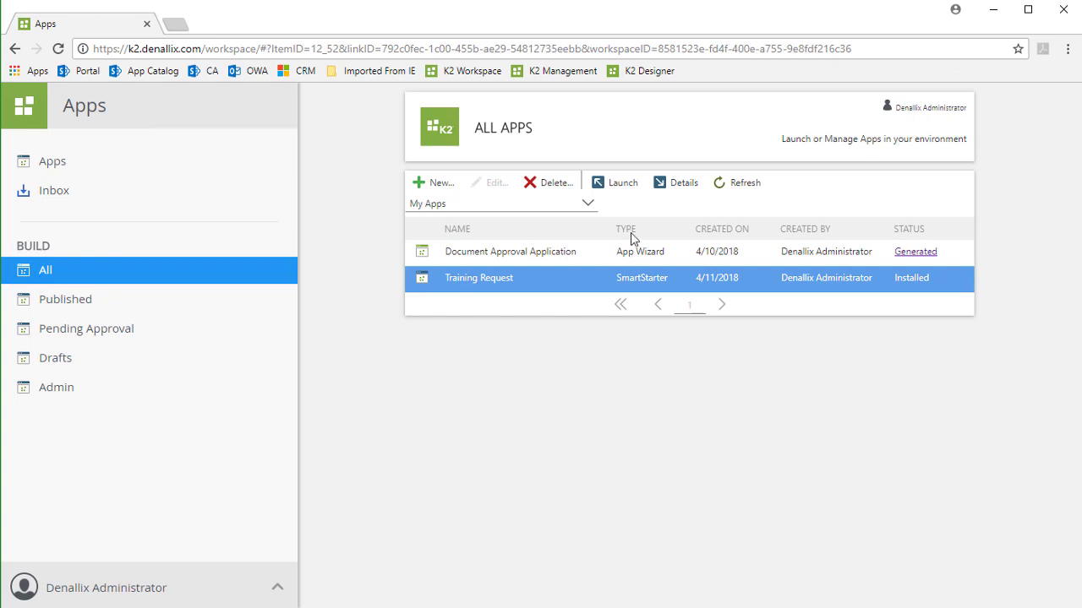
click(617, 182)
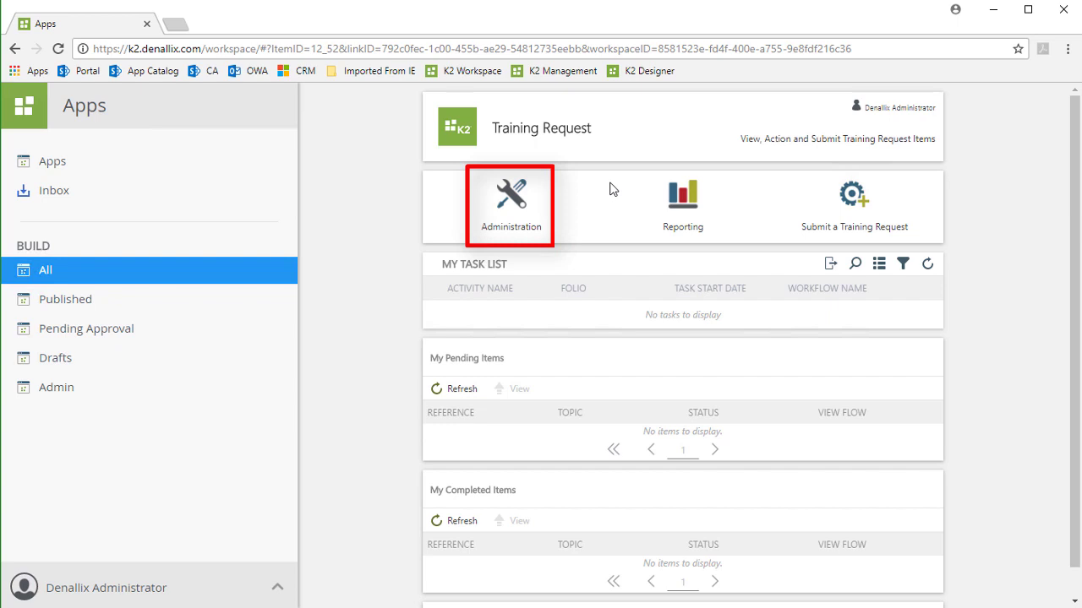
Open Administration and review Training Type lookup values such as Seminar and Online Course
click(515, 195)
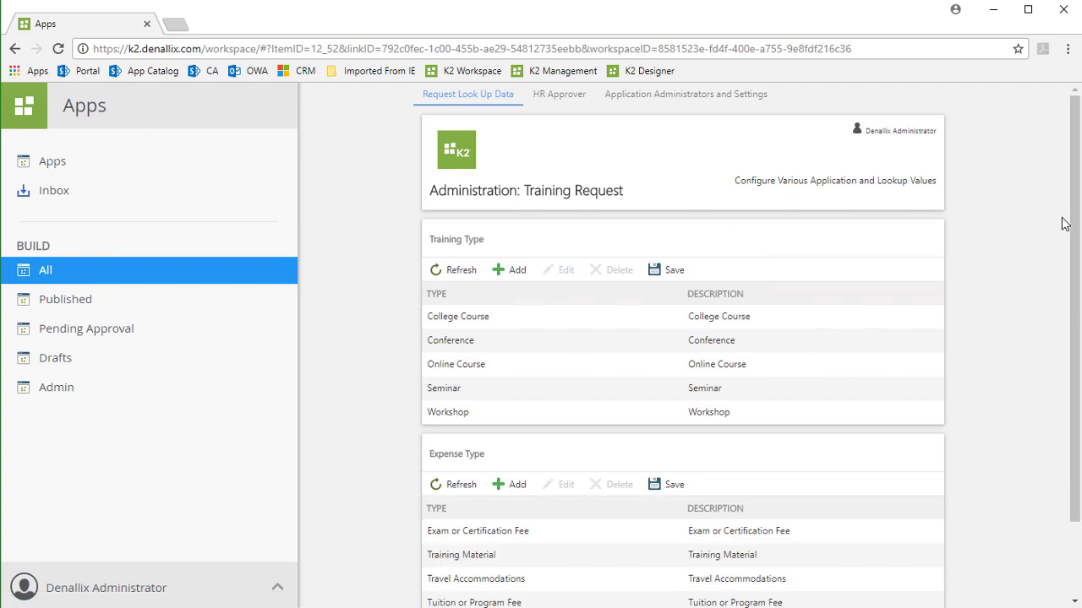
drag(1074, 225, 1075, 283)
click(828, 313)
click(756, 295)
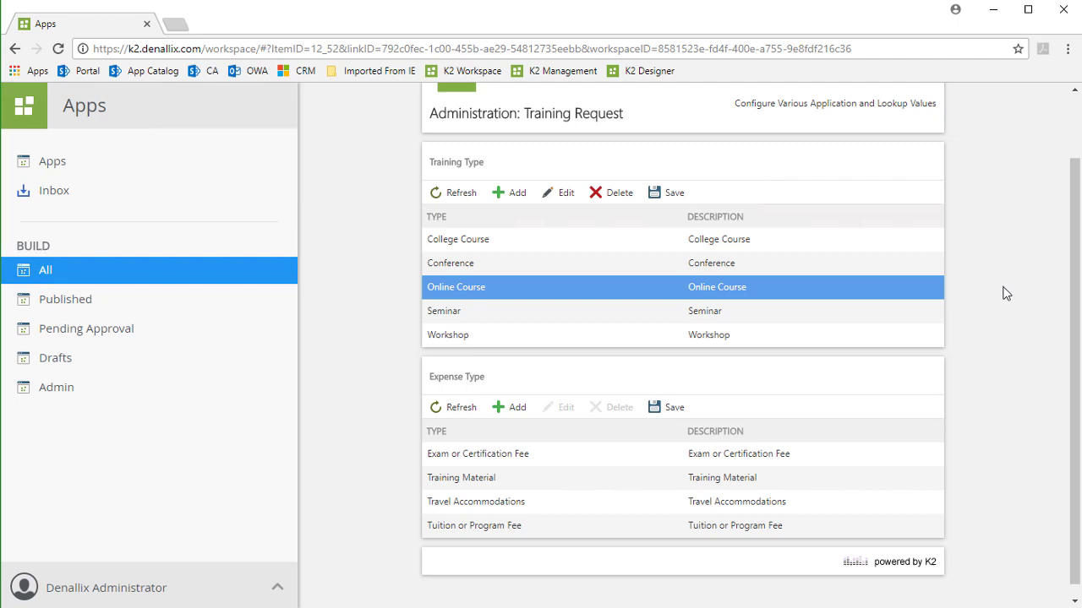
scroll(1006, 293, up, 2)
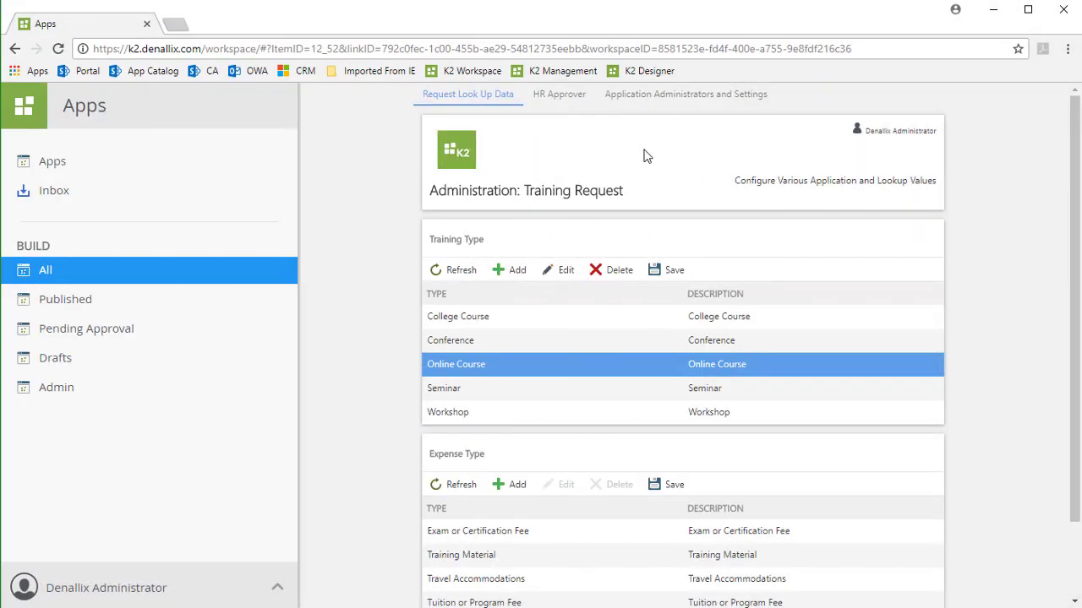
click(573, 97)
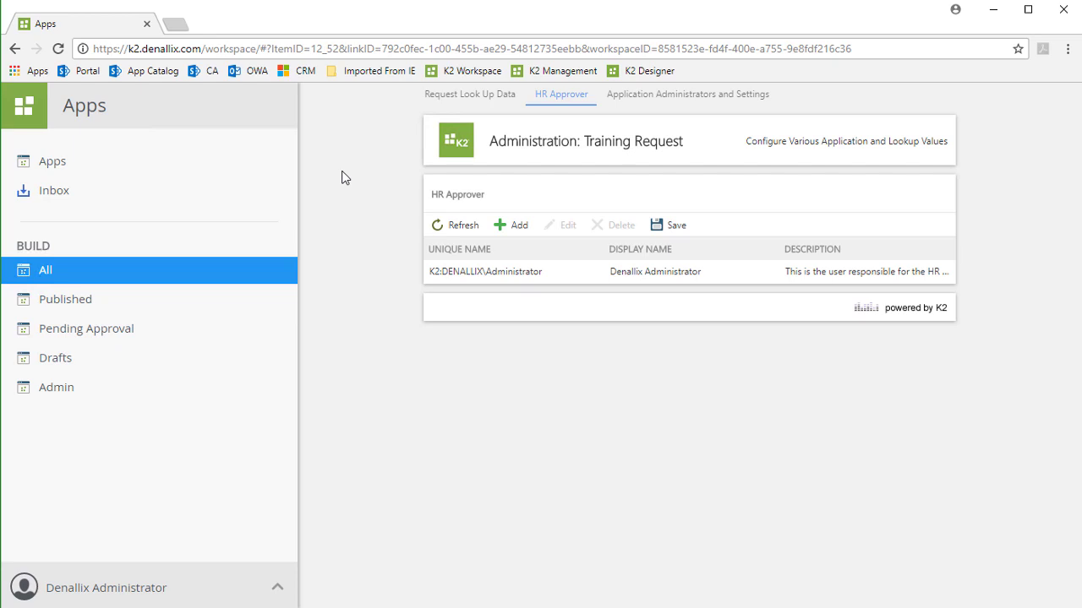
click(688, 105)
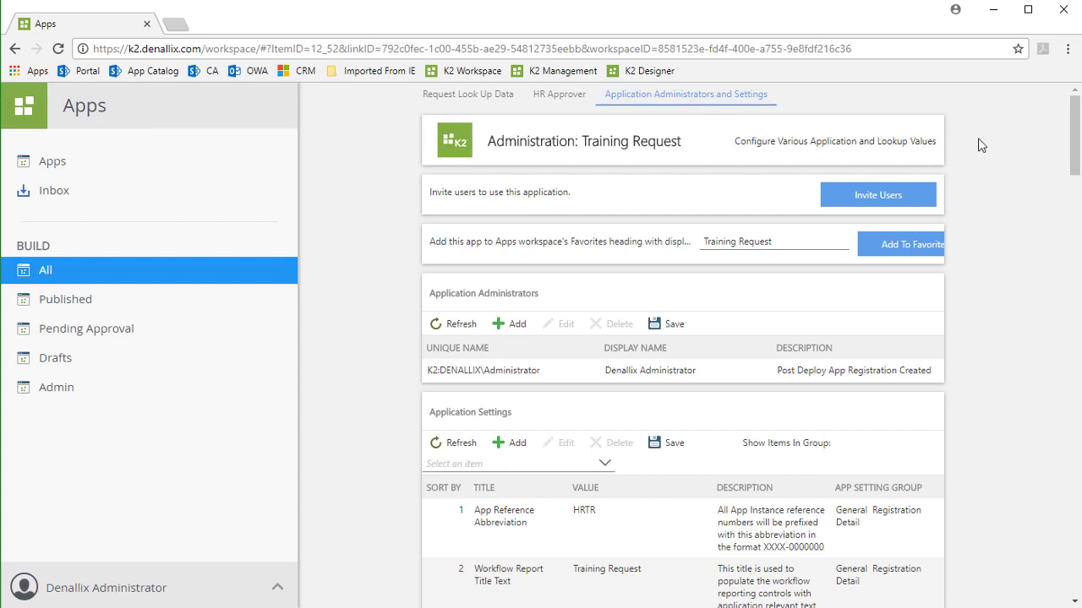
click(1075, 140)
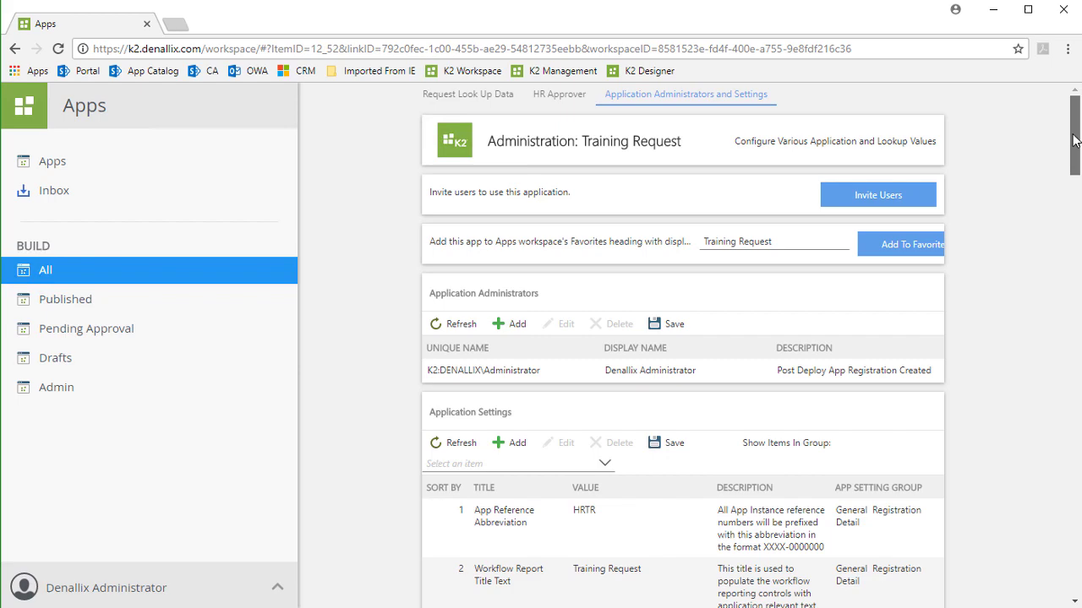
drag(1075, 141, 1077, 186)
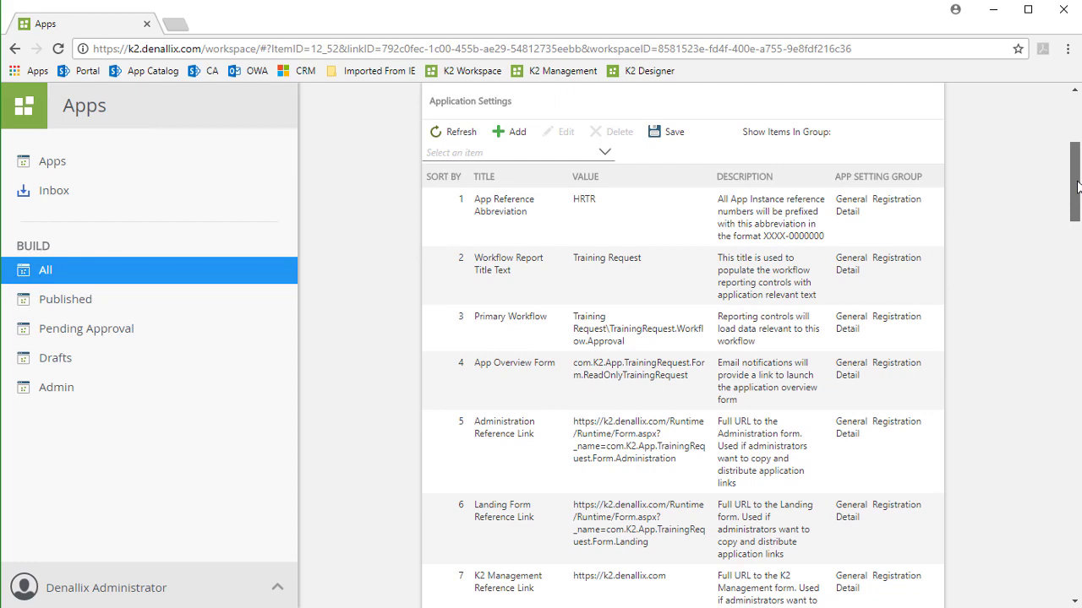
drag(1077, 186, 1073, 136)
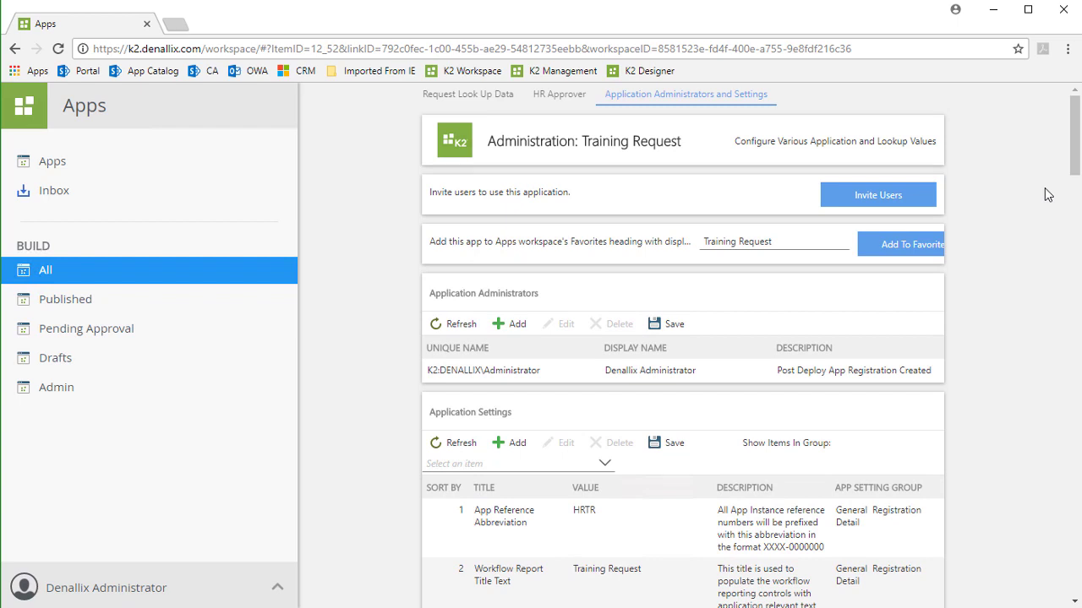
click(889, 204)
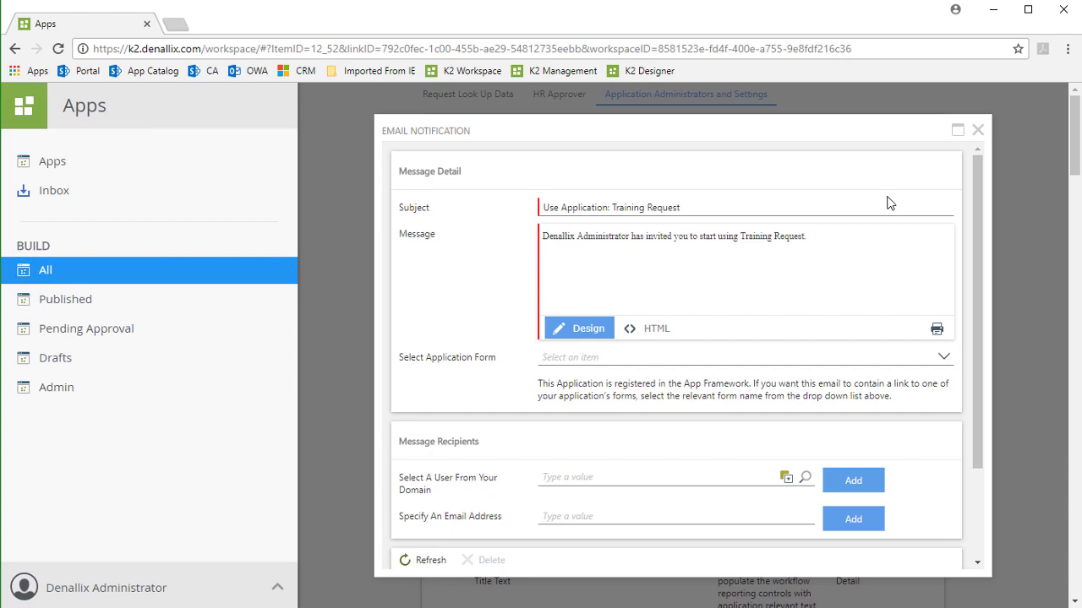
click(850, 206)
click(866, 268)
click(943, 358)
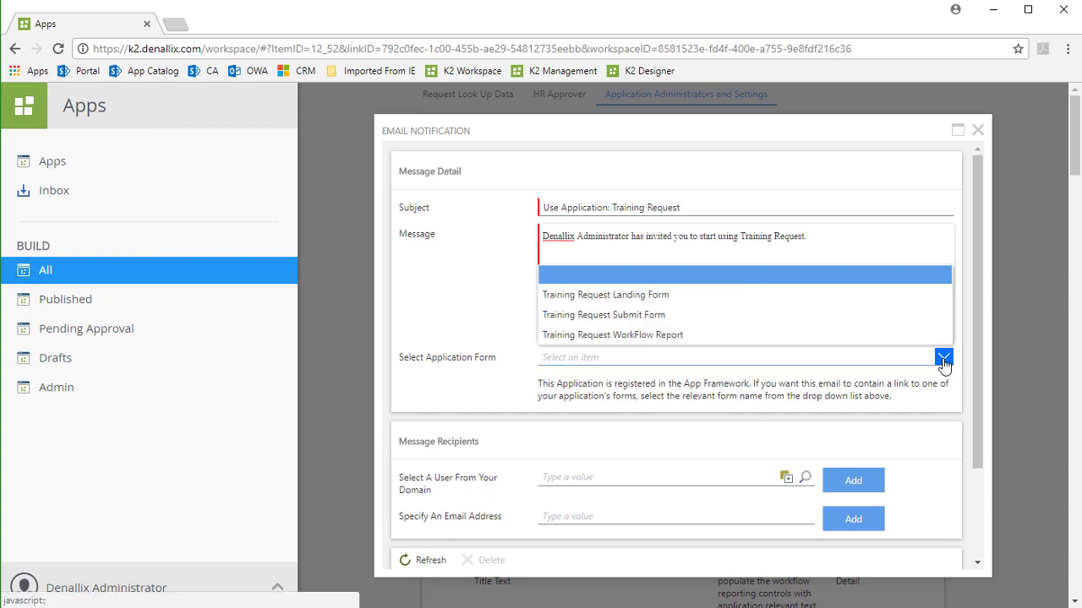
click(686, 298)
drag(976, 300, 961, 395)
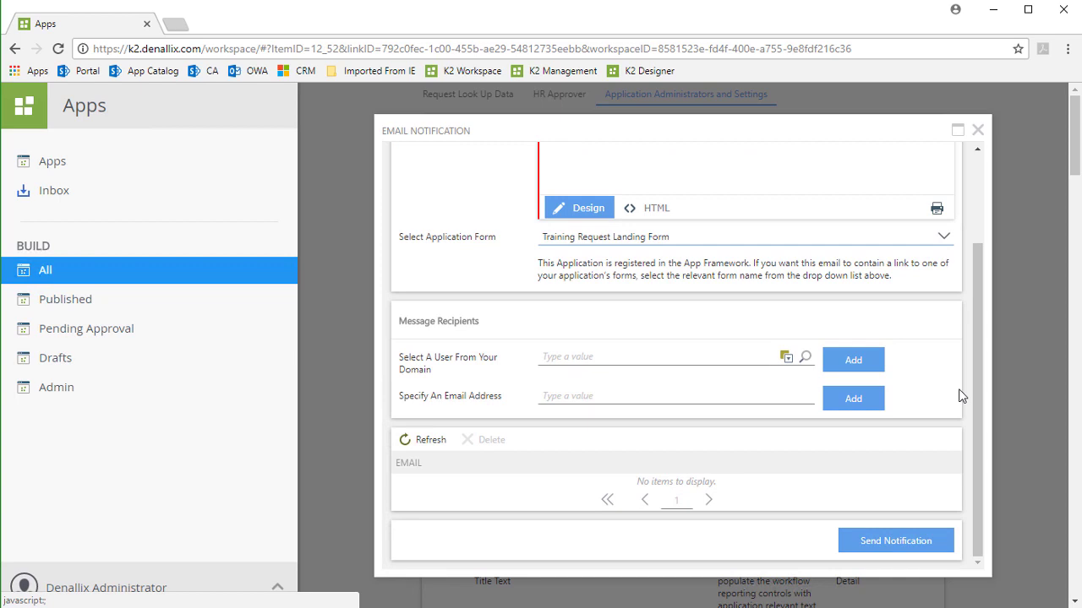
Dismiss the invitation without sending it and return to the Training Request home
click(977, 130)
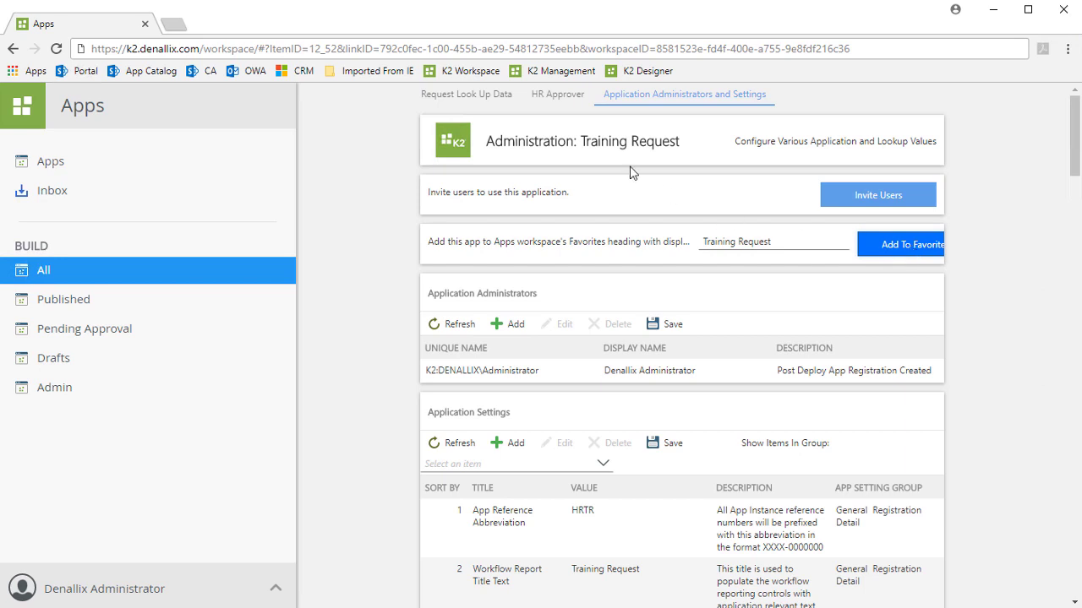
click(456, 149)
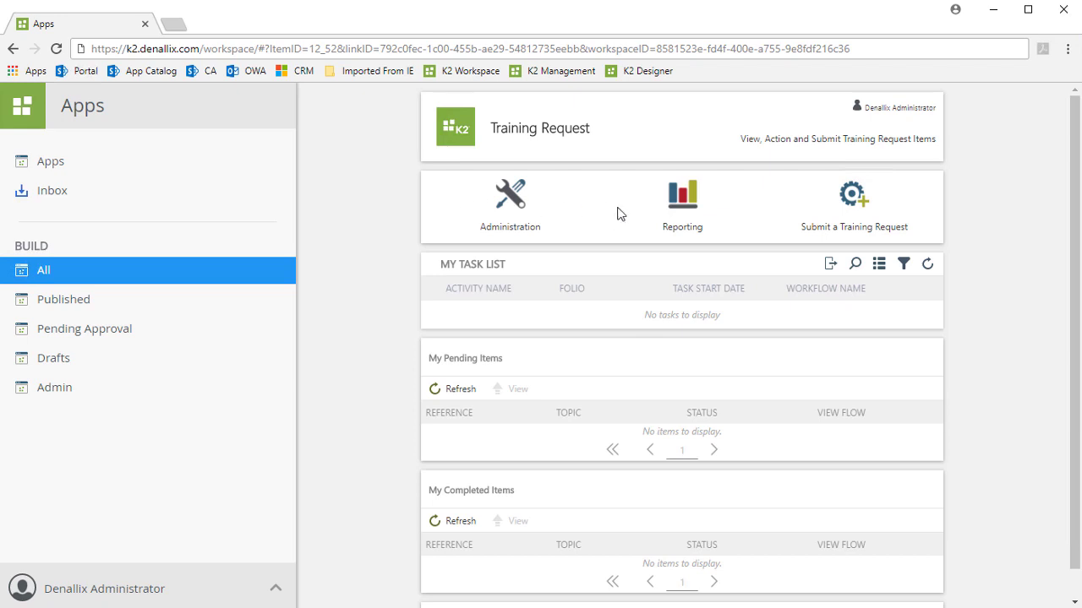
click(690, 209)
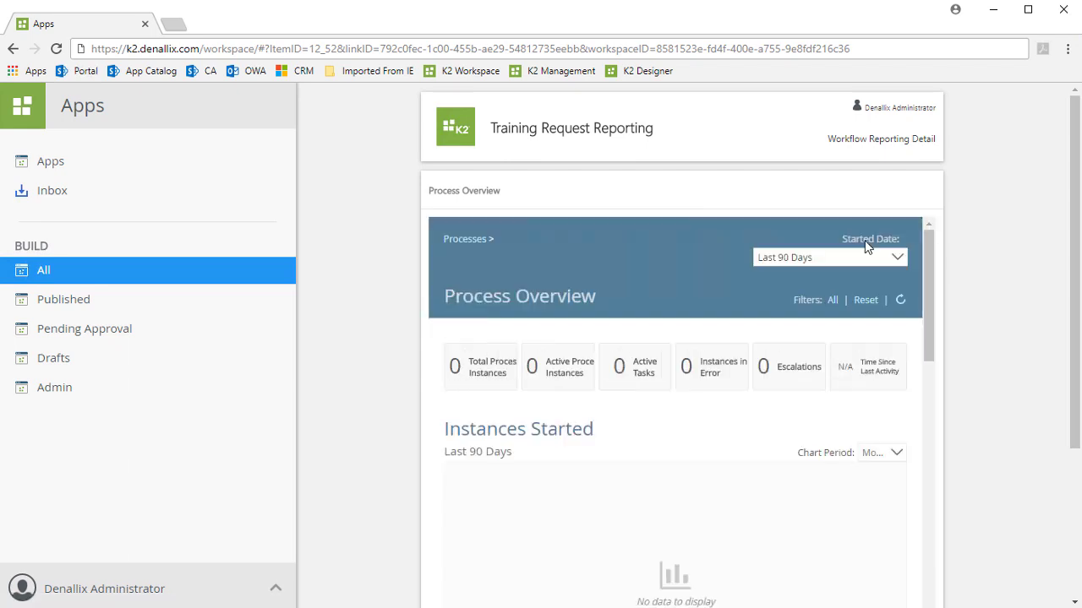
mouse_move(926, 267)
mouse_down()
mouse_move(917, 500)
mouse_move(938, 371)
mouse_move(934, 380)
mouse_move(933, 256)
mouse_up()
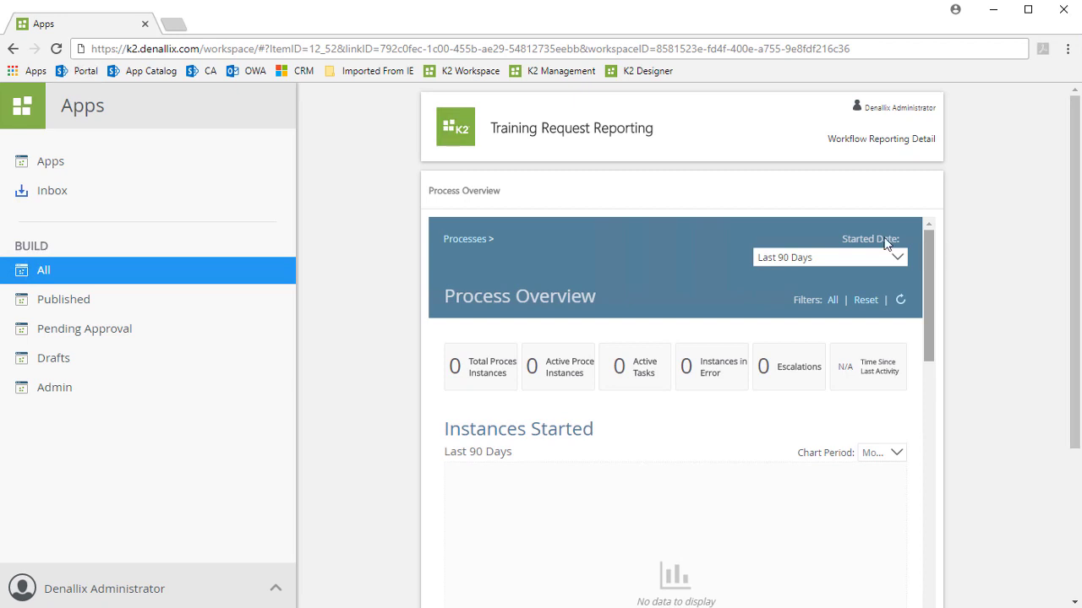
click(455, 129)
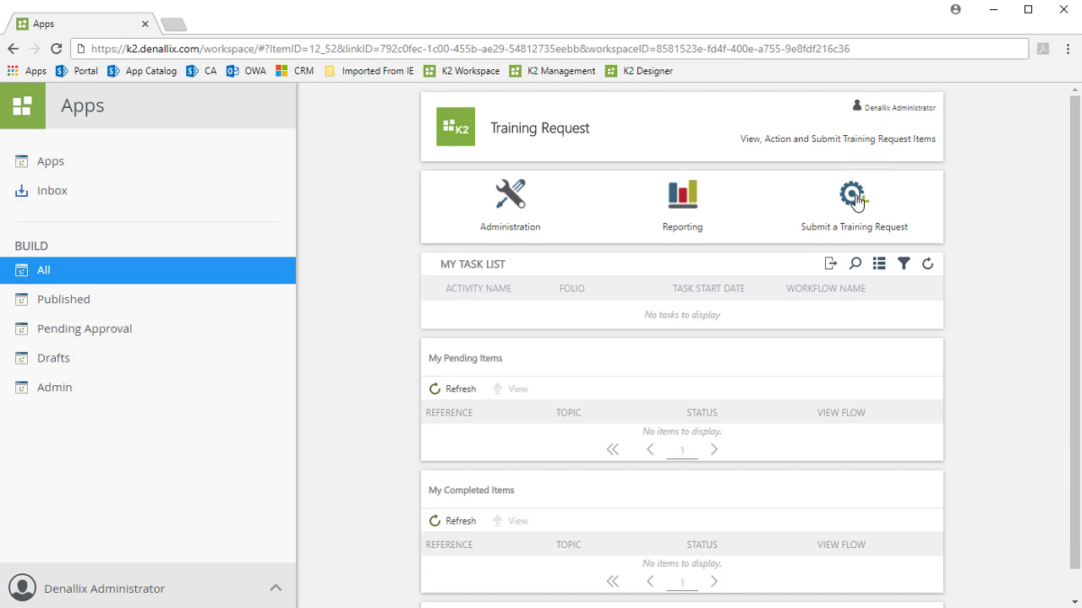
Open the Submit a Training Request form and view the Training Type dropdown options
click(856, 200)
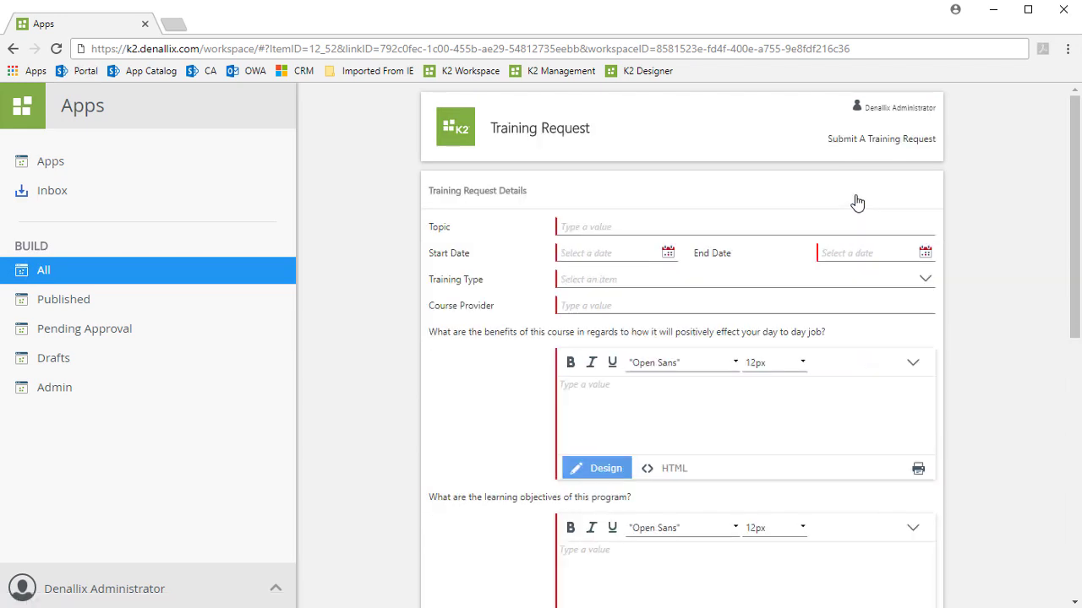
scroll(1075, 202, down, 1)
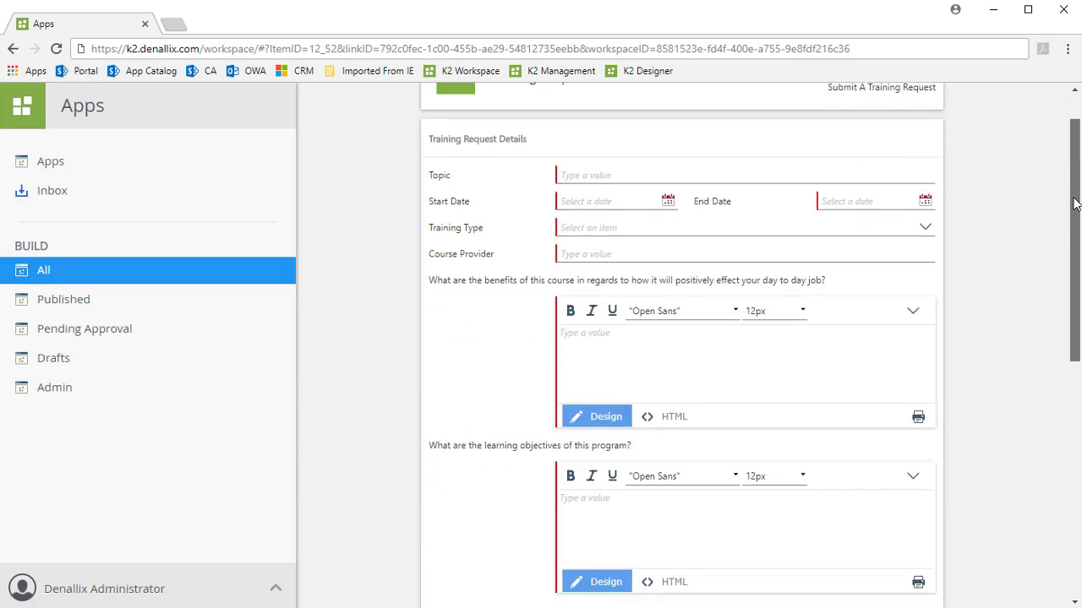
scroll(1074, 203, down, 1)
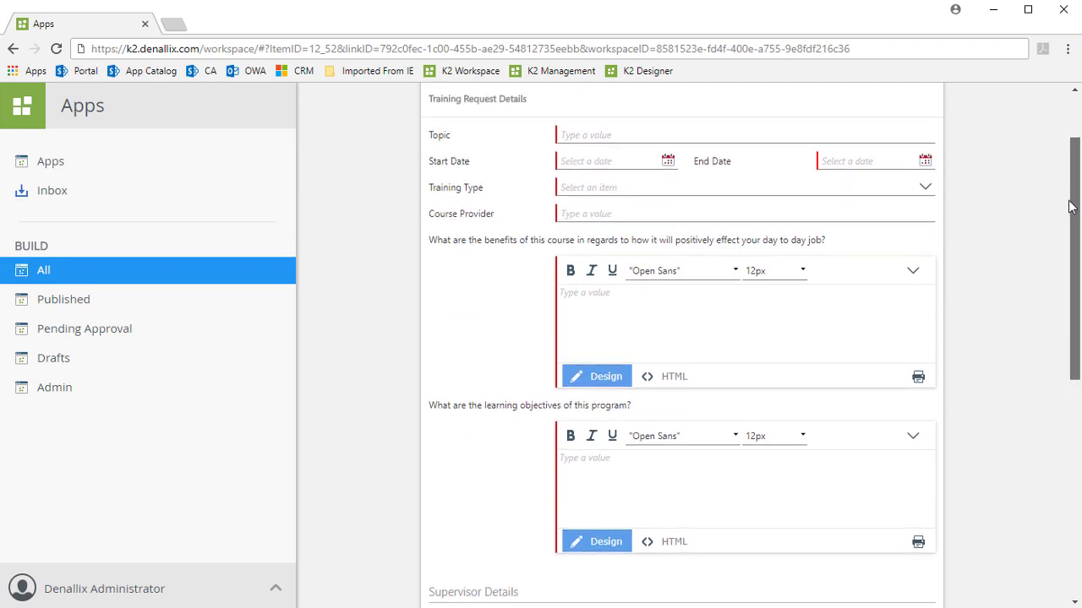
click(926, 192)
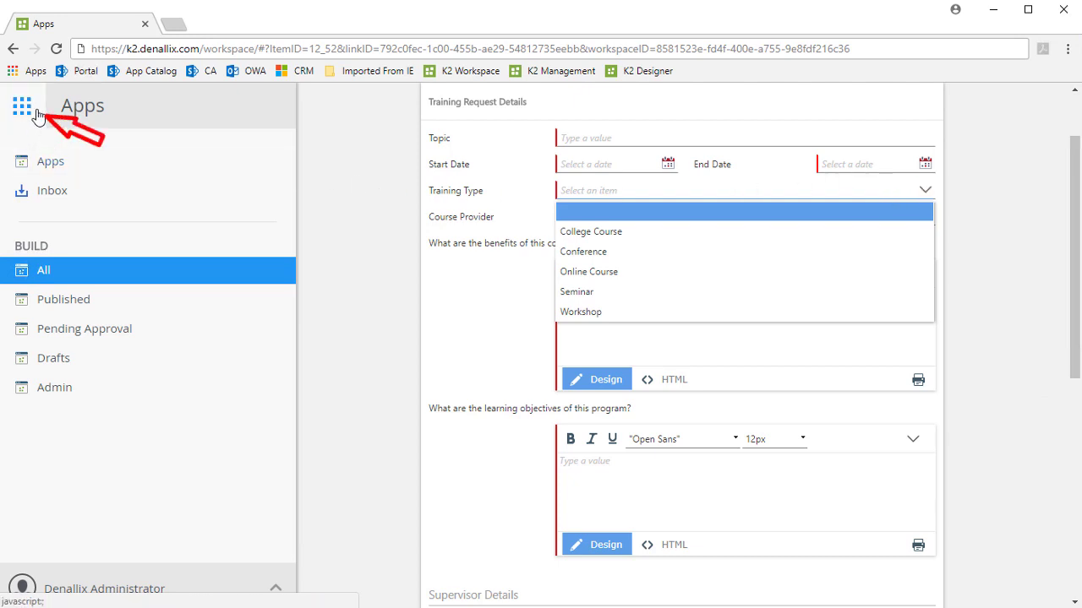
Switch to the Favorite Apps workspace and launch Training Request from its list
click(37, 114)
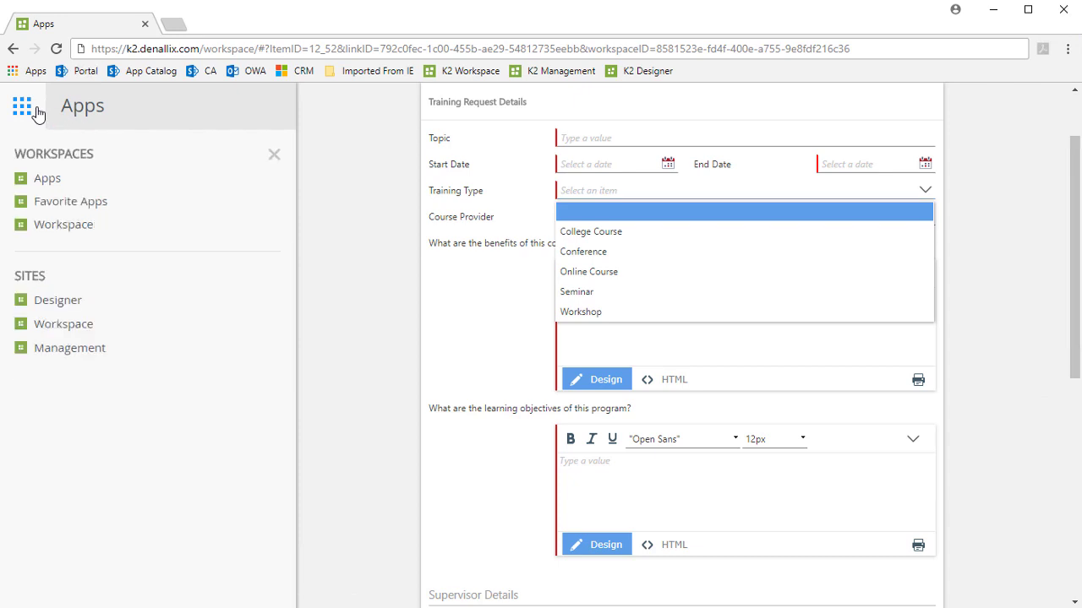
click(118, 208)
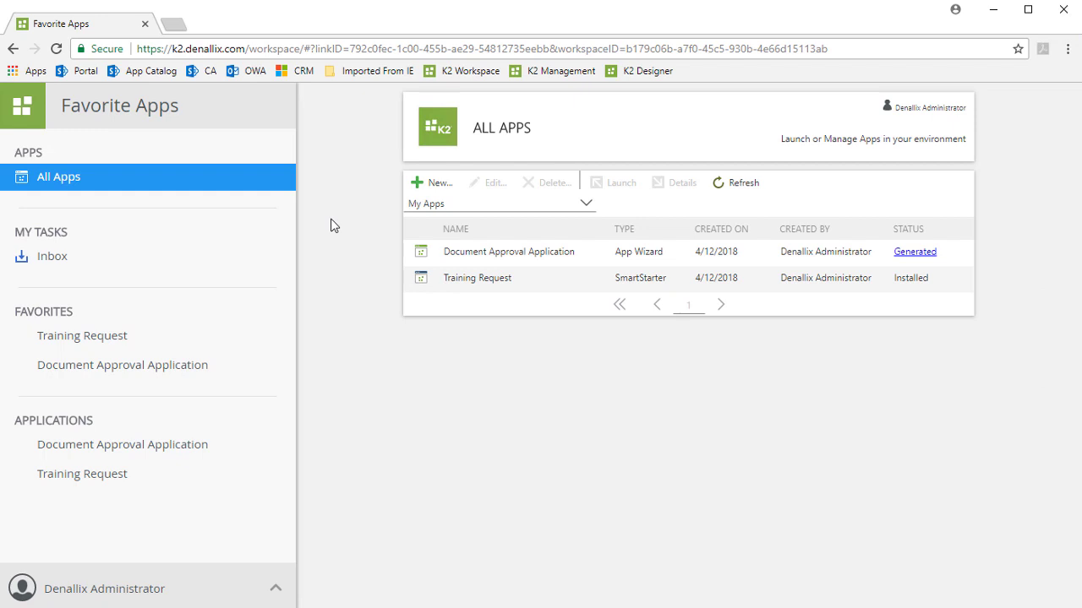
click(666, 285)
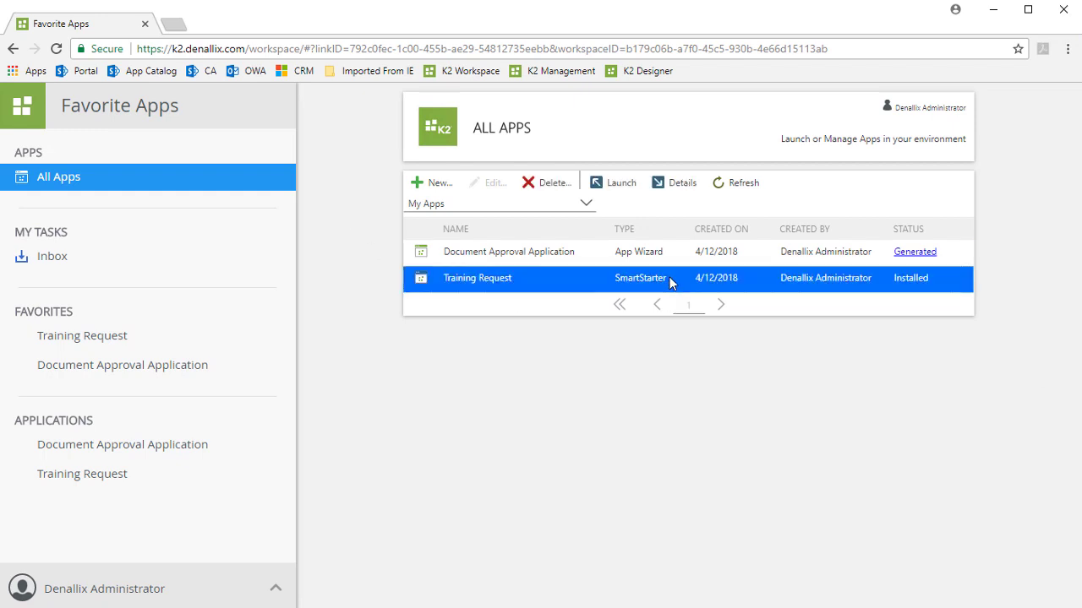
click(621, 180)
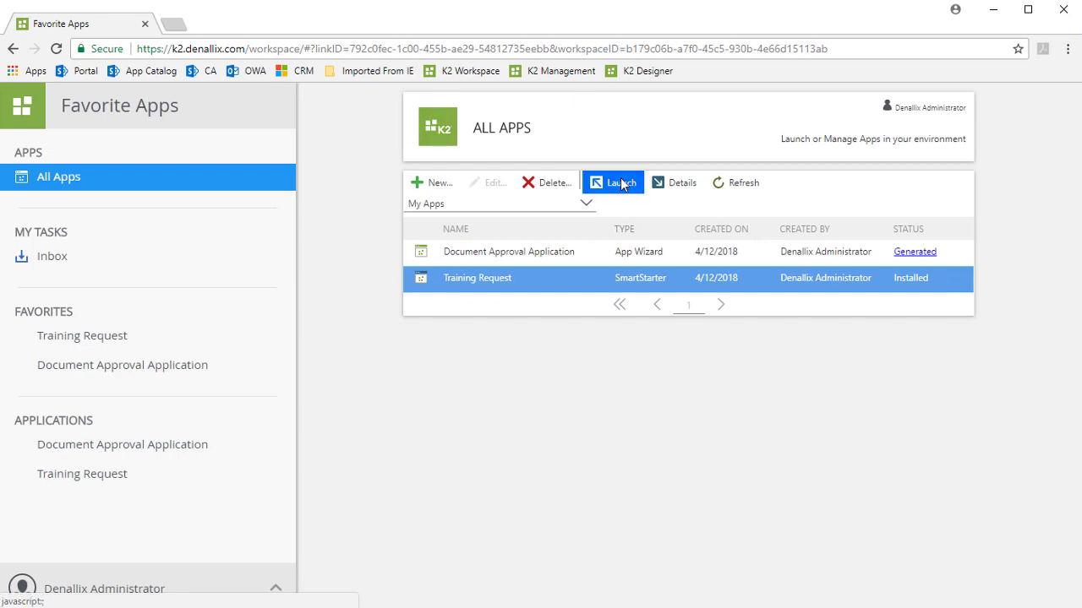